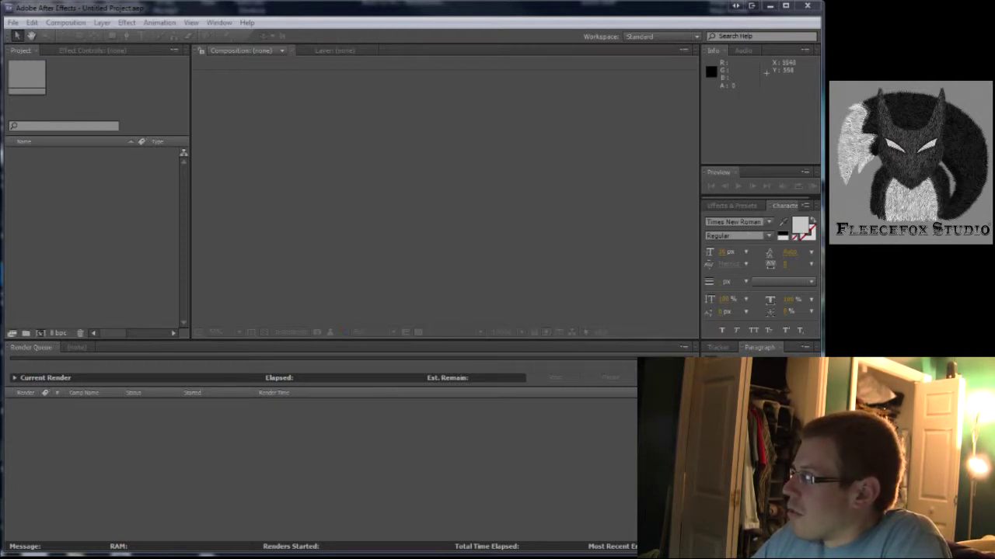
# Import 00419.MTS, build a composition from it, and move to about 0;00;04
pyautogui.moveTo(722, 309); pyautogui.dragTo(74, 226)
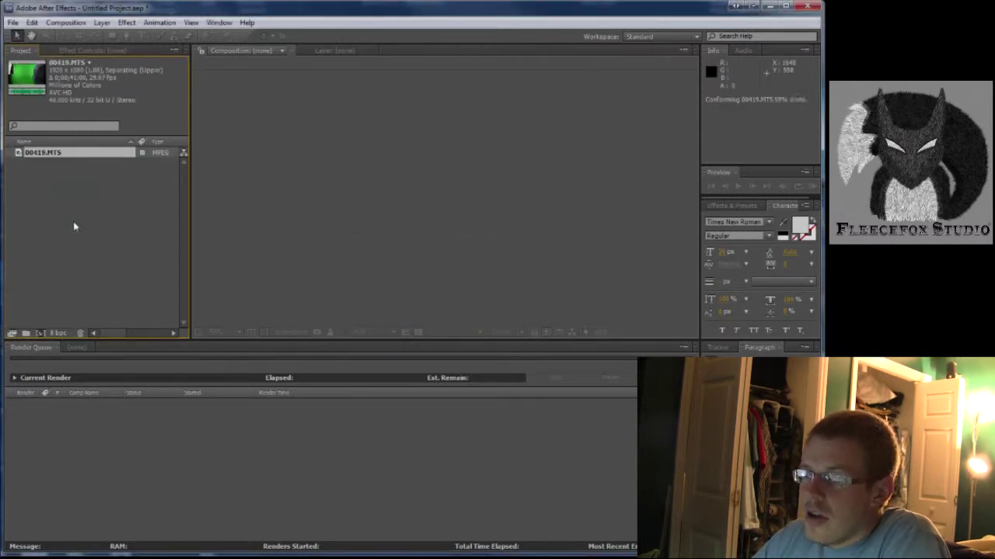
pyautogui.moveTo(20, 153); pyautogui.dragTo(41, 332)
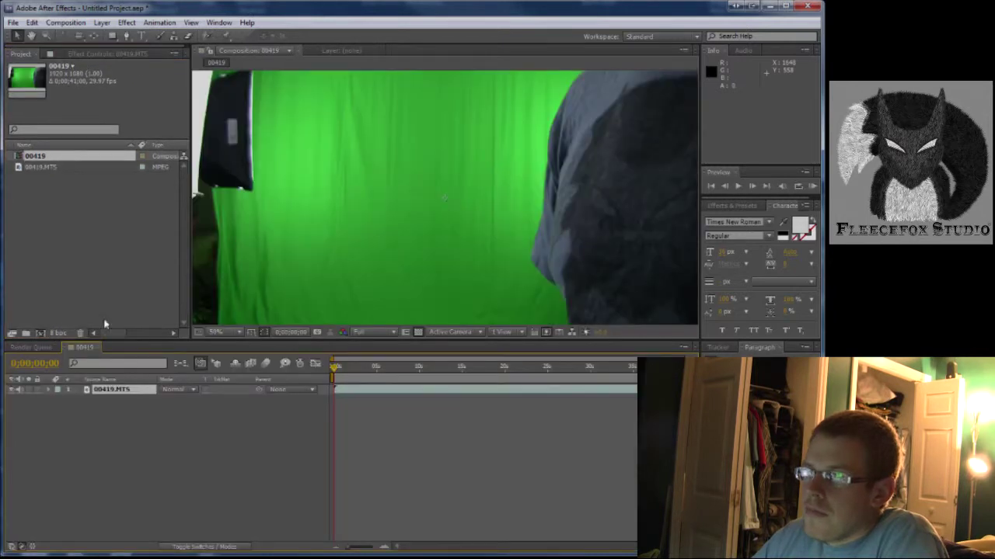
pyautogui.scroll(-1, 439, 246)
pyautogui.scroll(1, 439, 244)
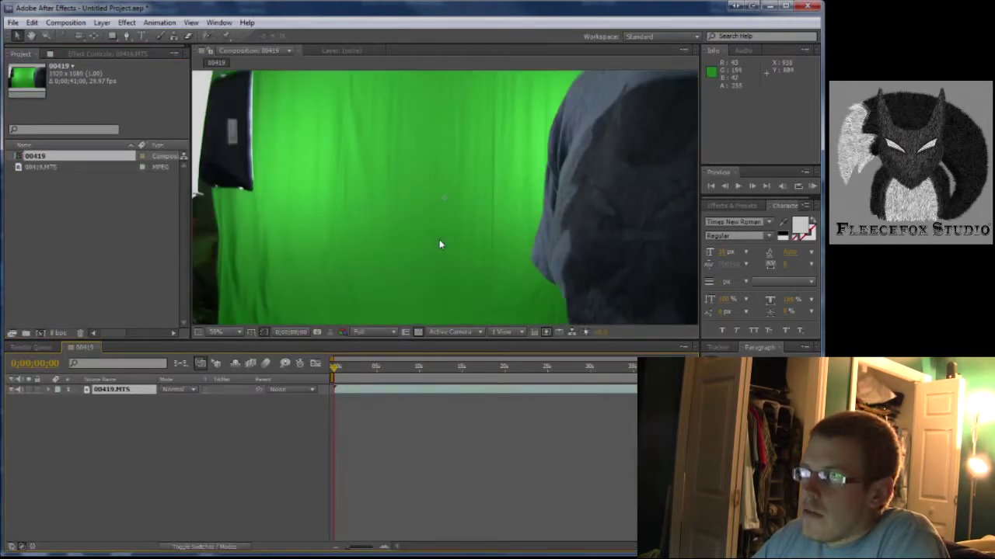
pyautogui.moveTo(361, 367); pyautogui.dragTo(374, 372)
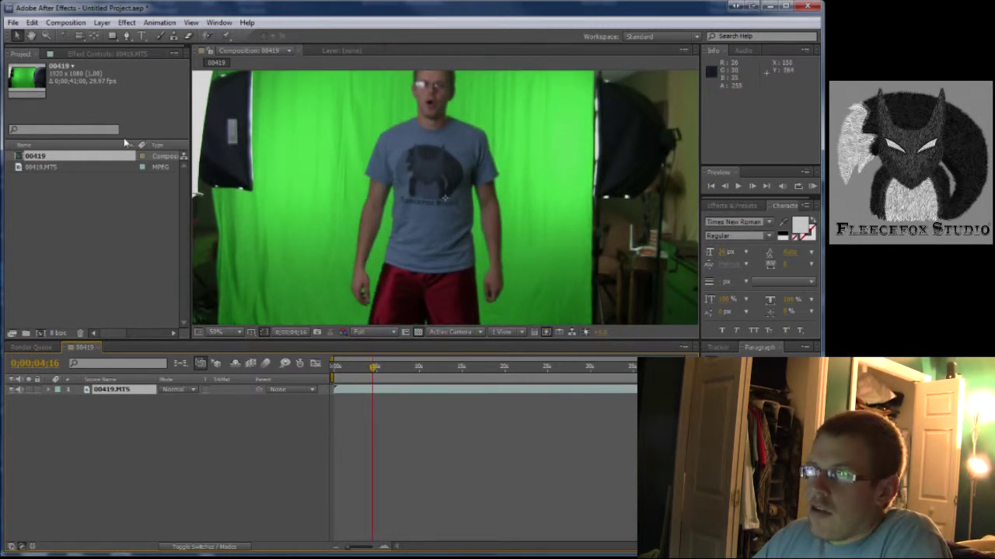
# Apply Keylight (1.2) to the clip and sample the green backdrop as the Screen Colour
pyautogui.click(124, 23)
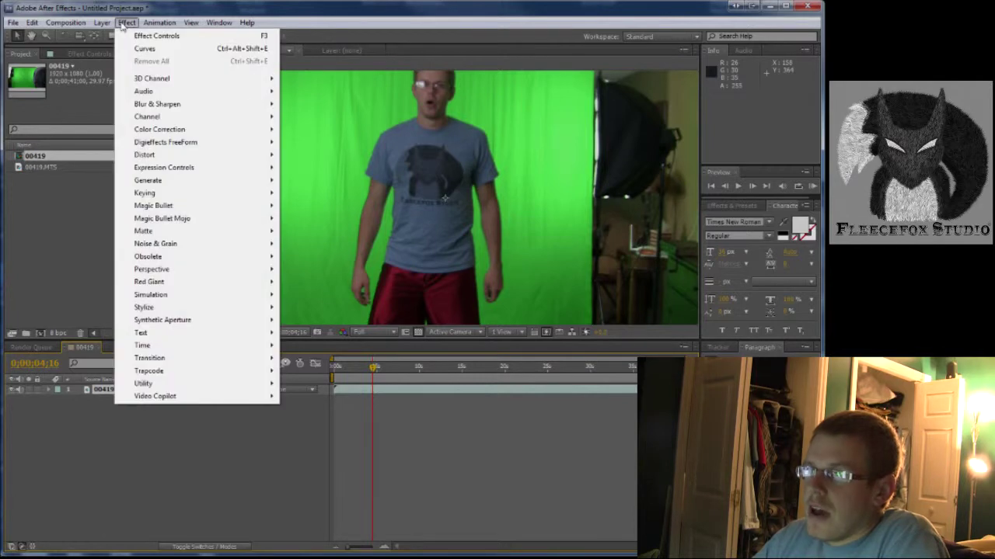
pyautogui.moveTo(222, 196)
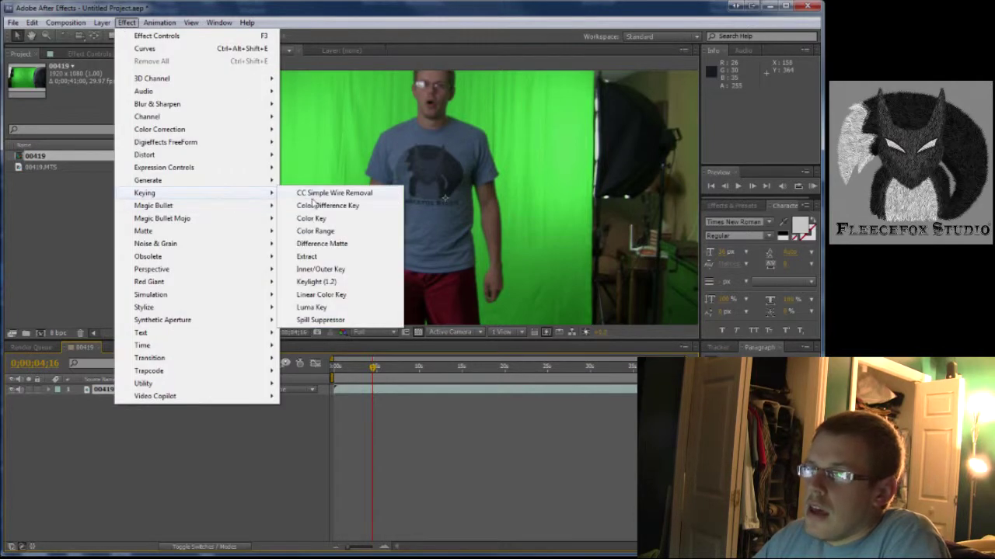
pyautogui.click(343, 283)
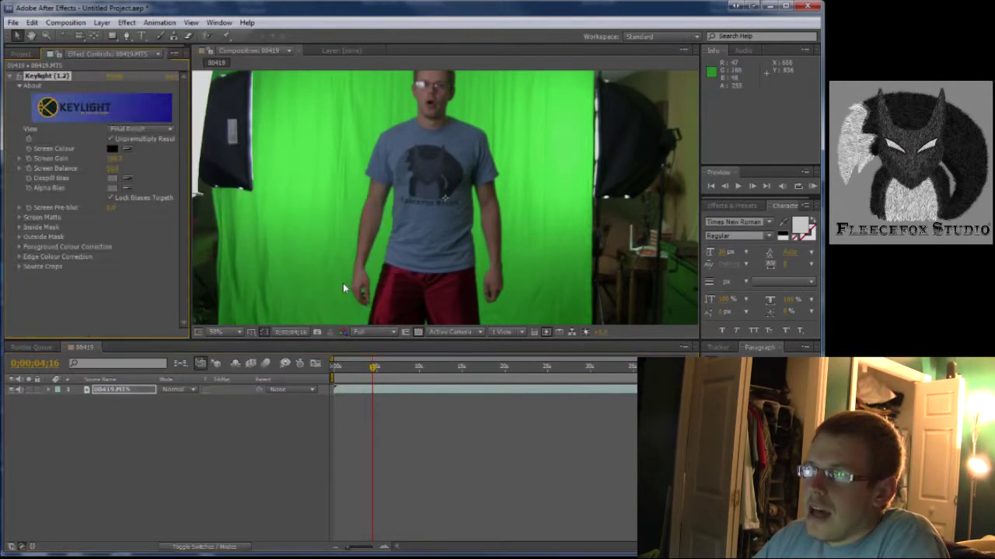
pyautogui.click(126, 149)
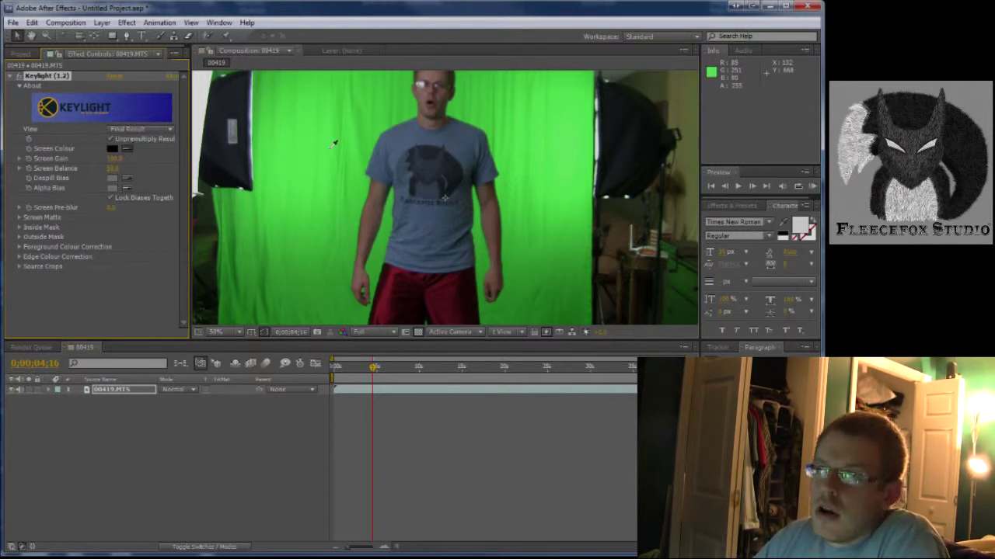
pyautogui.click(333, 144)
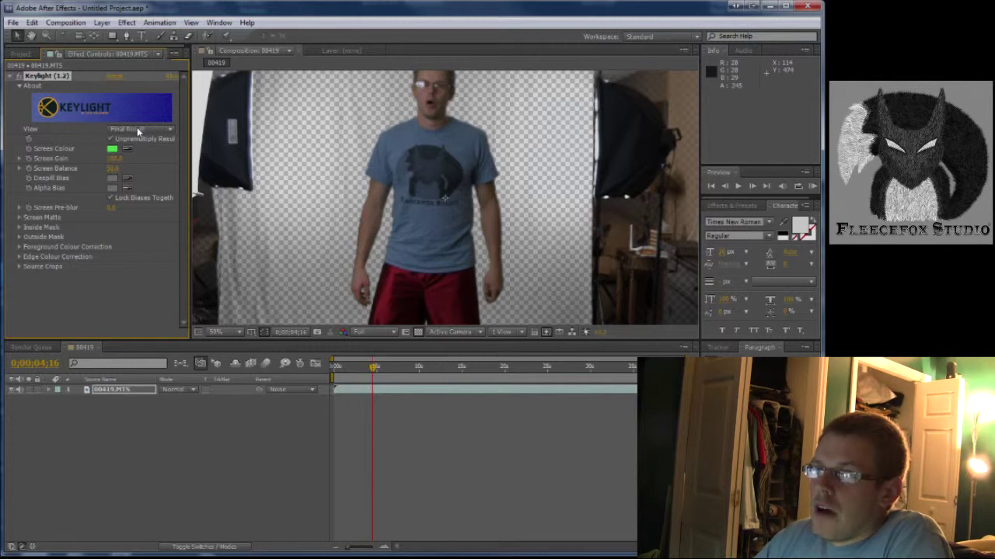
pyautogui.click(138, 130)
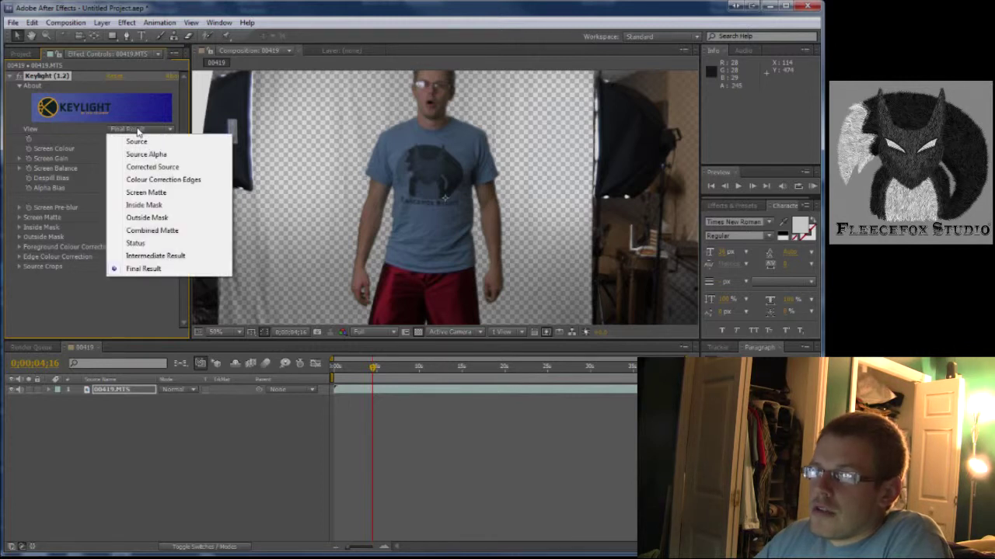
# Switch Keylight's View to Screen Matte and adjust the Screen Colour in the colour picker
pyautogui.click(154, 194)
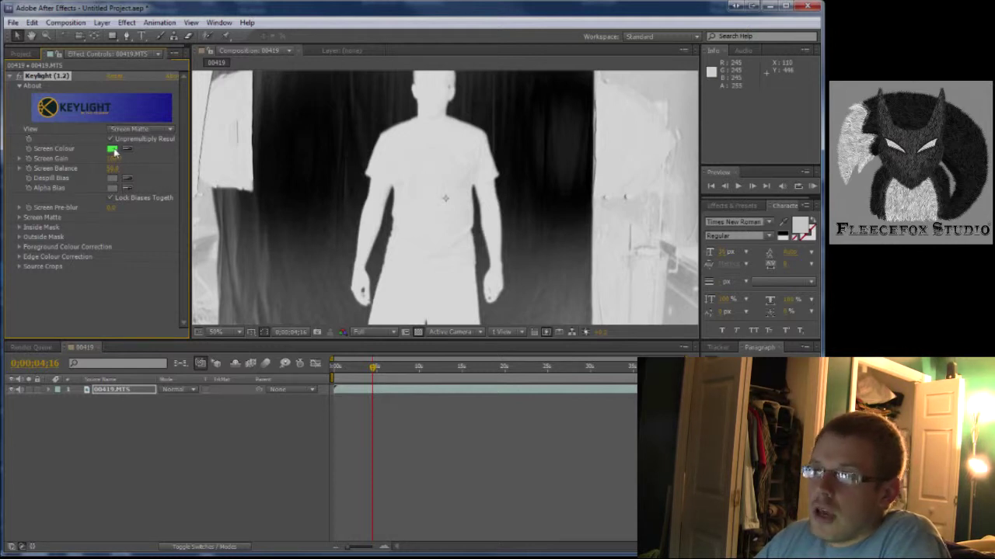
pyautogui.click(113, 150)
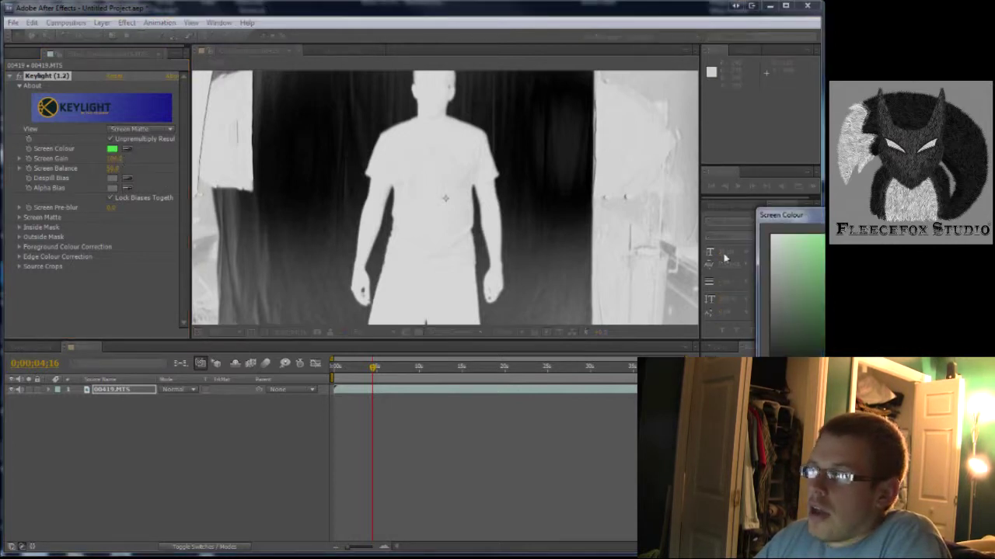
pyautogui.moveTo(835, 218)
pyautogui.mouseDown()
pyautogui.moveTo(526, 351)
pyautogui.moveTo(531, 380)
pyautogui.moveTo(504, 397)
pyautogui.moveTo(518, 409)
pyautogui.moveTo(539, 395)
pyautogui.moveTo(512, 422)
pyautogui.moveTo(507, 399)
pyautogui.mouseUp()
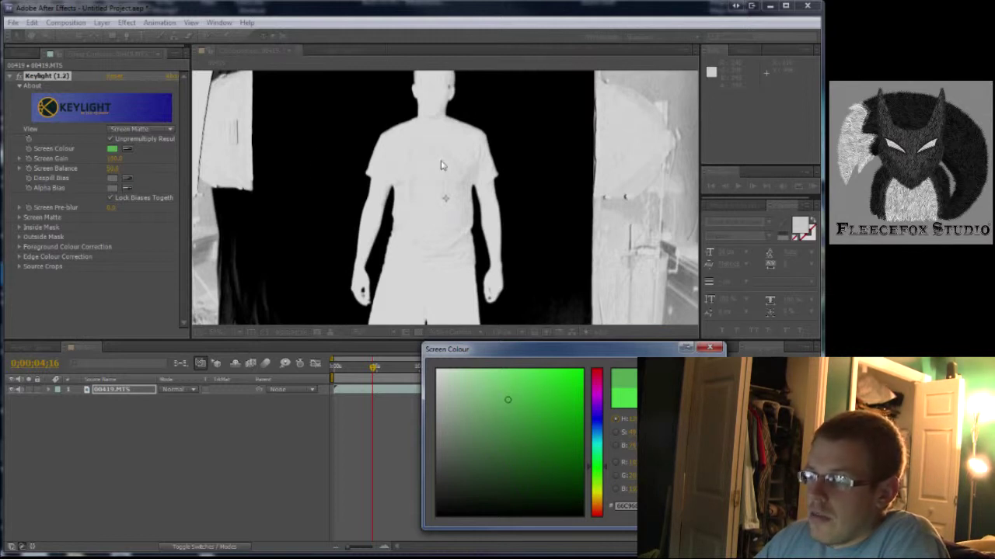
pyautogui.click(690, 372)
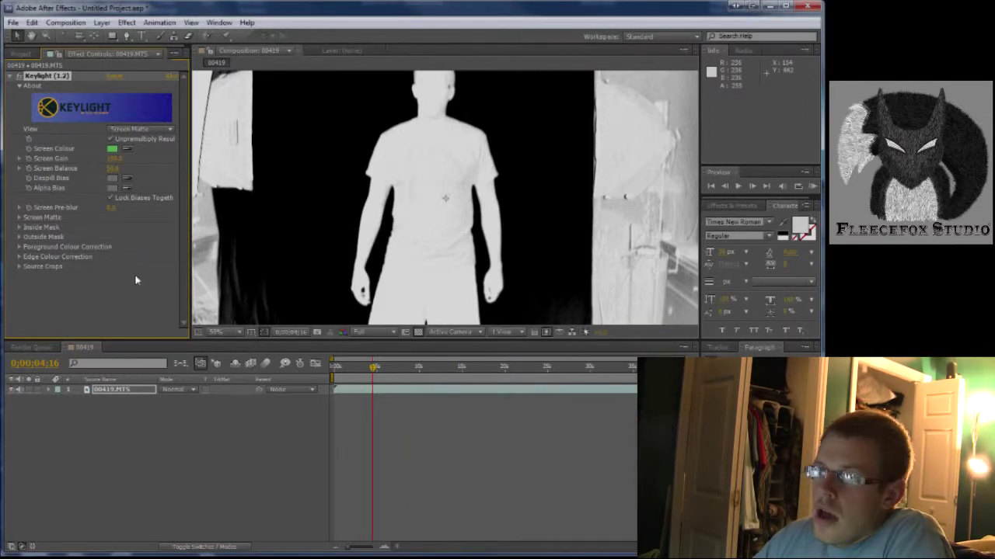
# Set Keylight's Screen Matte Clip Black to 28.0 and Clip White to 85.0
pyautogui.click(18, 218)
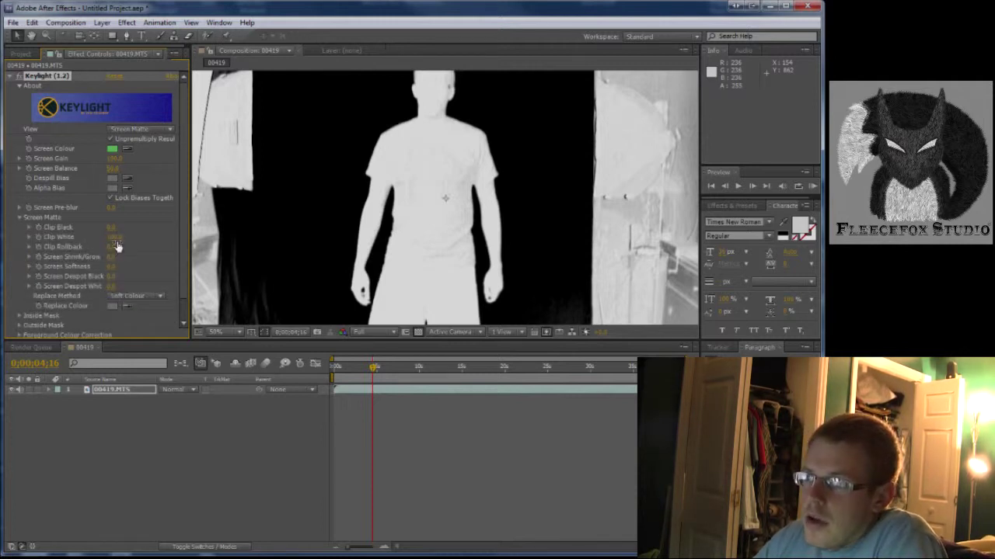
pyautogui.moveTo(111, 227); pyautogui.dragTo(102, 234)
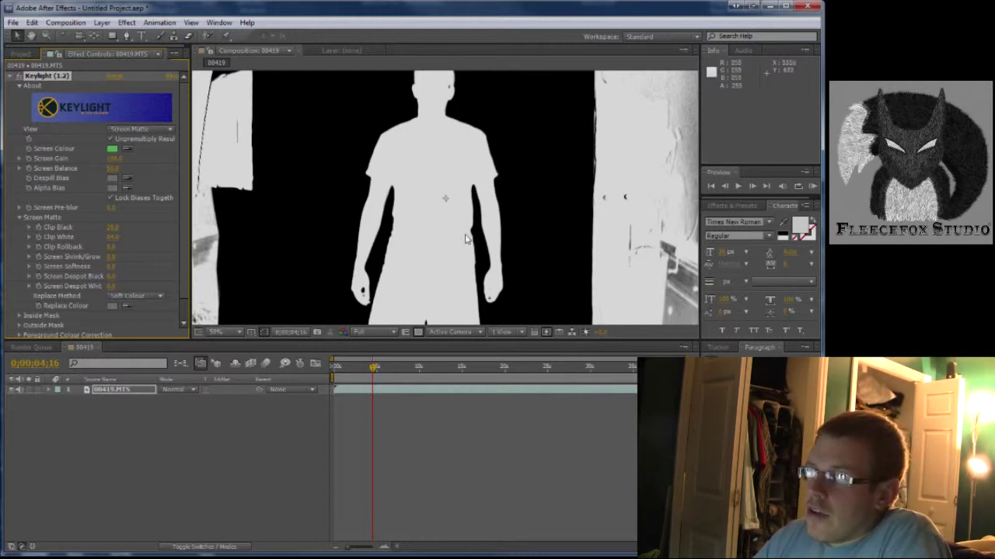
pyautogui.click(163, 130)
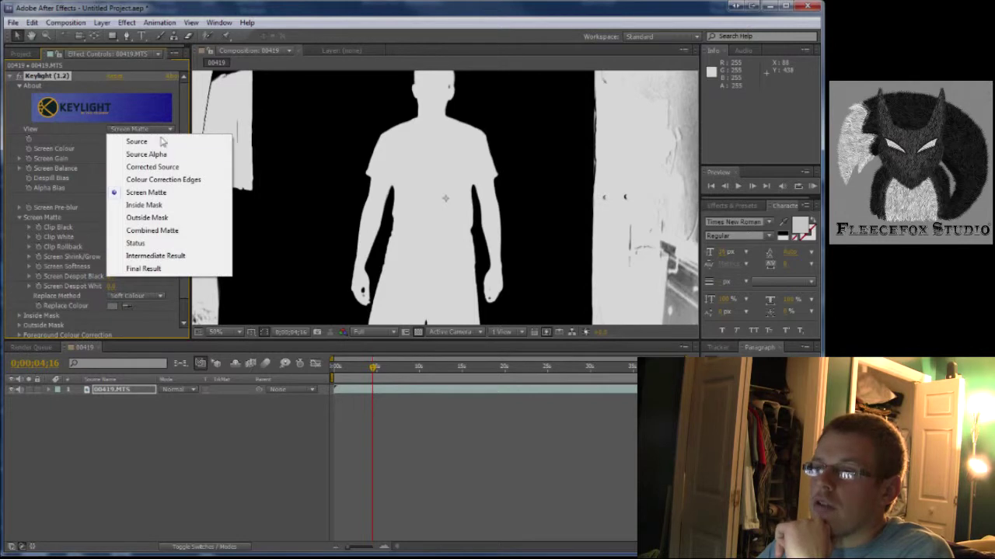
# Set Keylight's view back to Final Result and zoom out to see the whole frame
pyautogui.click(145, 269)
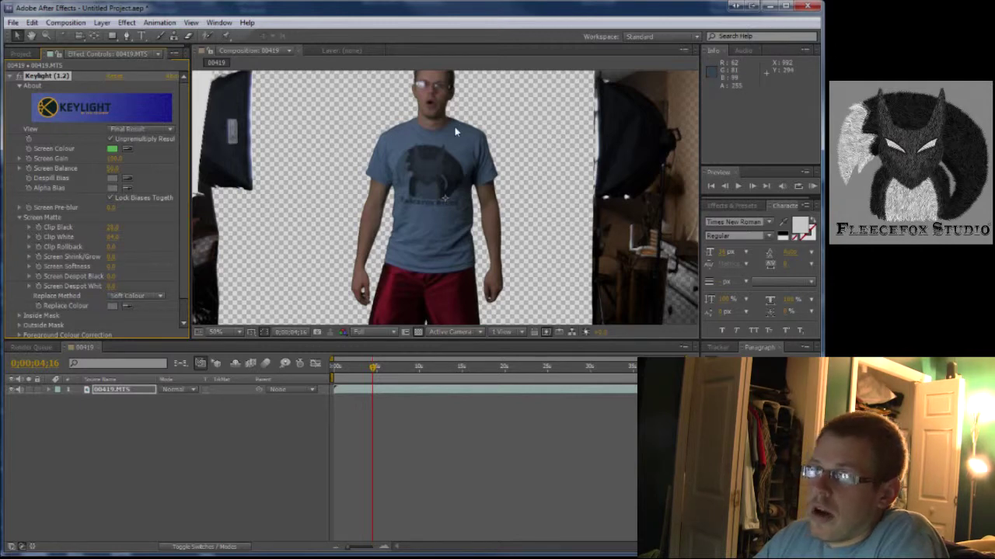
pyautogui.press(',')
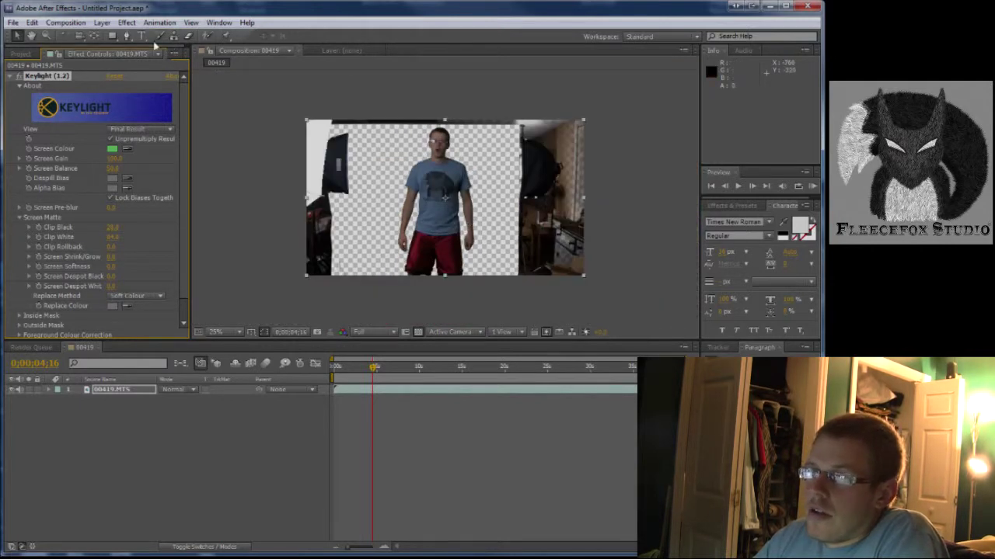
pyautogui.click(127, 35)
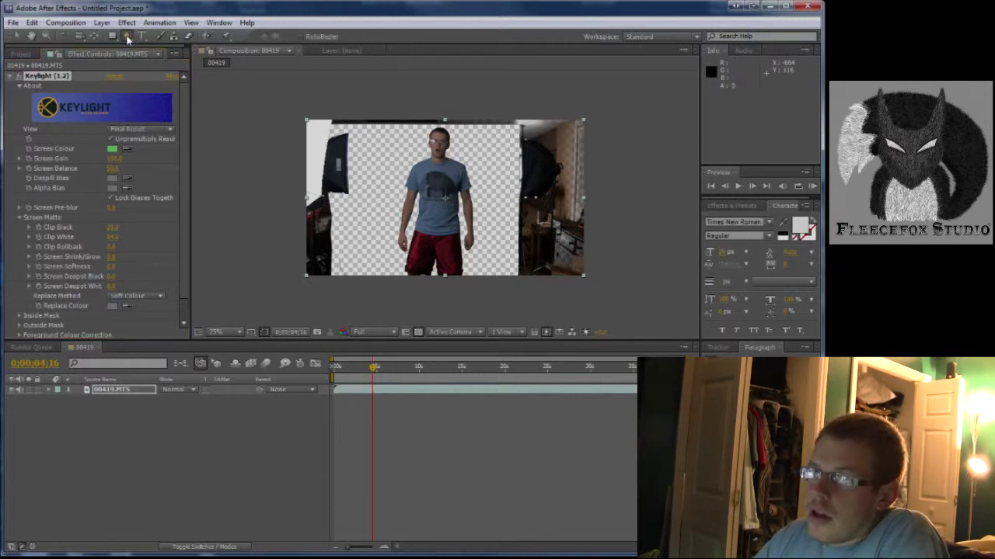
# Draw a closed garbage mask, Mask 1, around the keyed subject
pyautogui.click(374, 272)
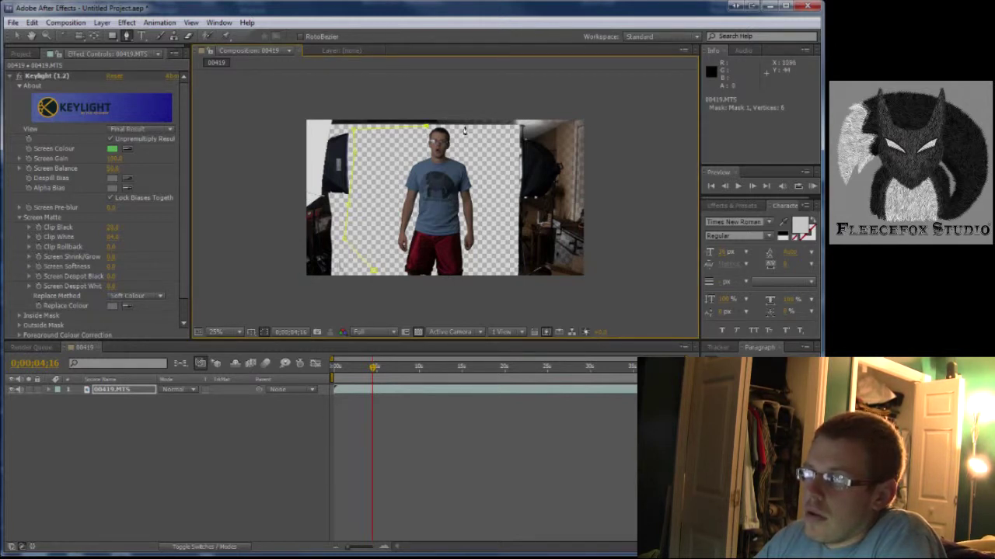
pyautogui.click(508, 132)
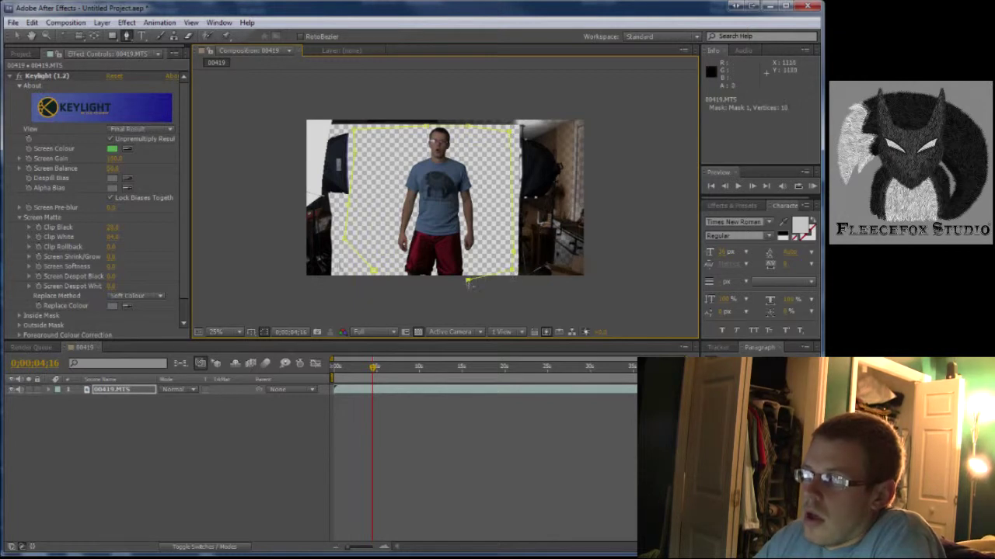
pyautogui.click(412, 293)
pyautogui.click(375, 289)
pyautogui.click(374, 275)
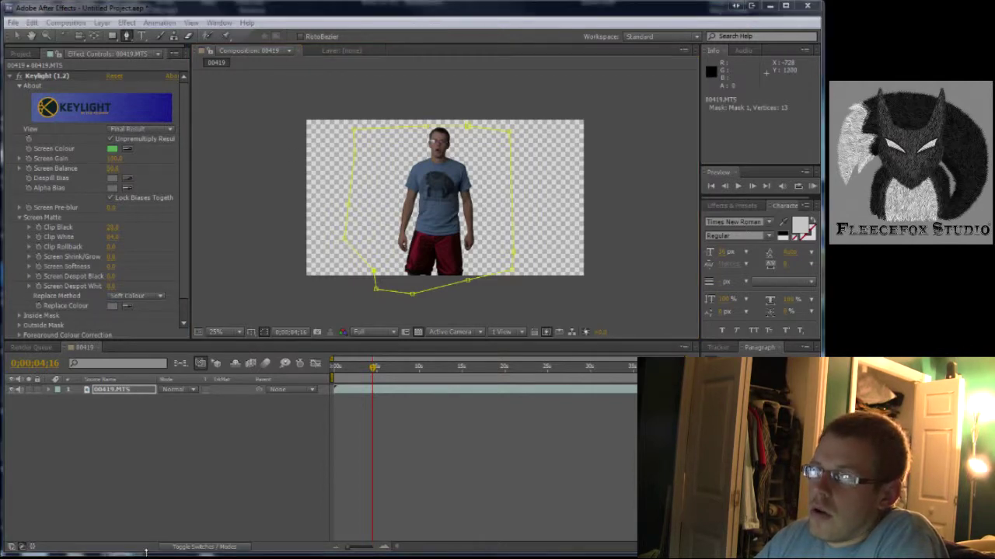
pyautogui.hotkey('alt', 'Tab')
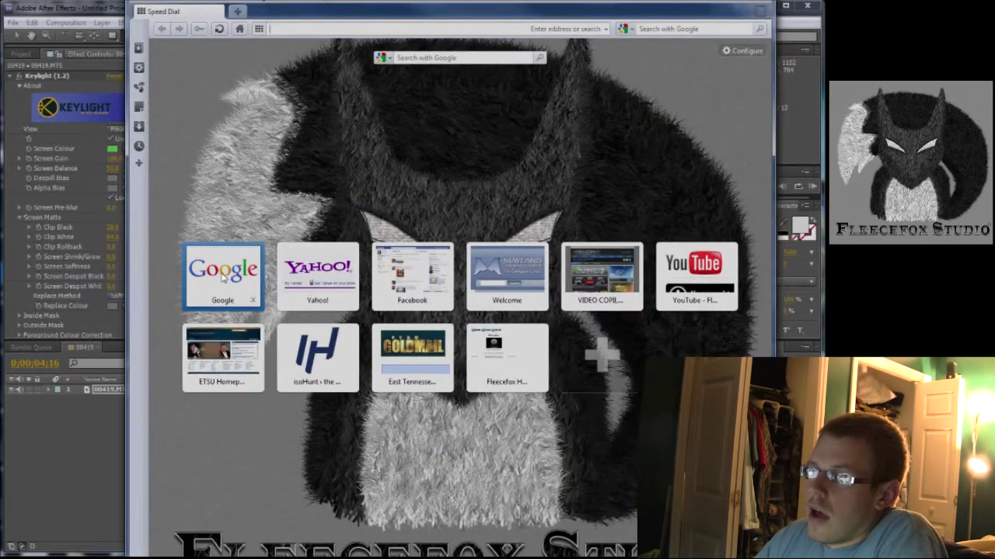
# Search Google for 'forest' and open the first image result
pyautogui.click(222, 279)
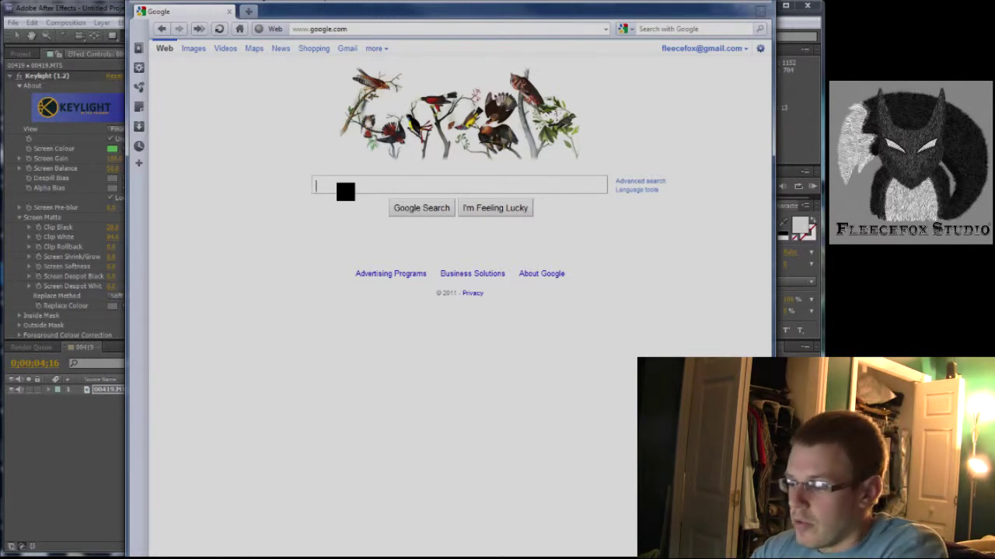
pyautogui.write('forest')
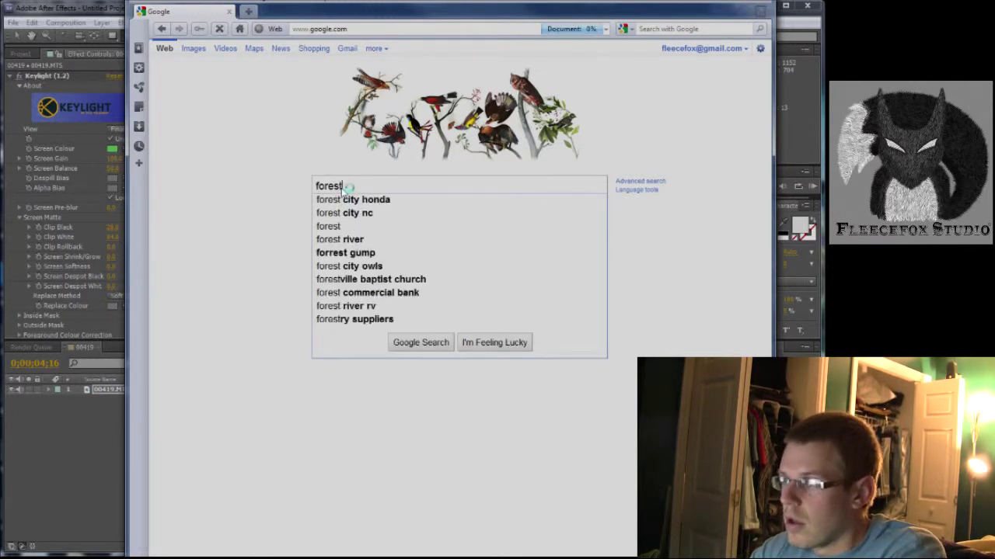
pyautogui.click(409, 349)
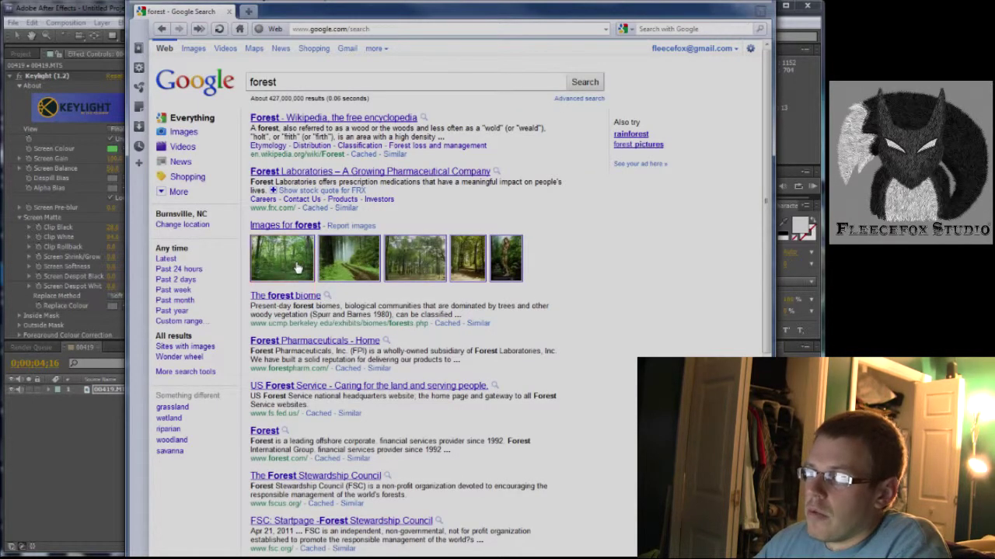
pyautogui.click(296, 267)
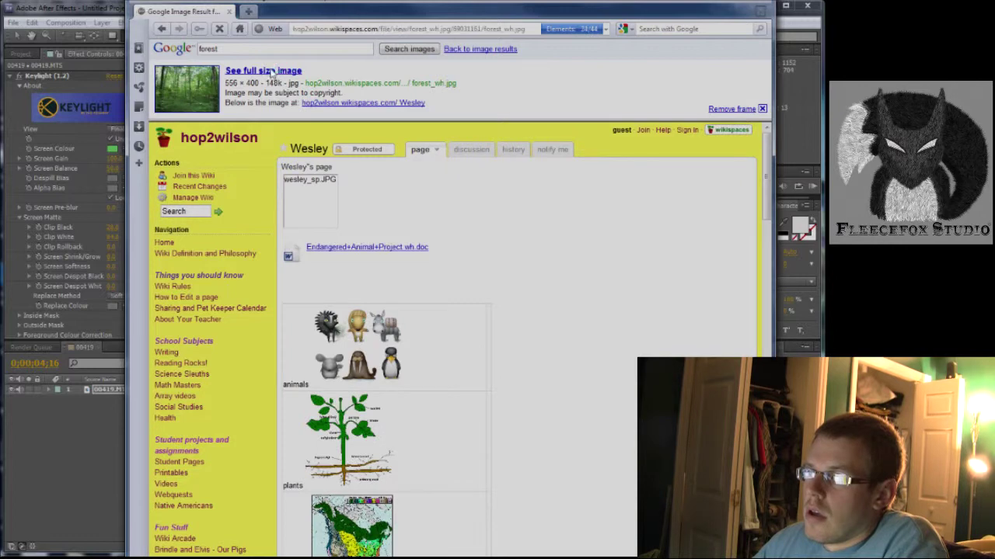
# Save the full-size forest image to the Desktop as forest_wh.jpg
pyautogui.click(271, 71)
pyautogui.rightClick(417, 275)
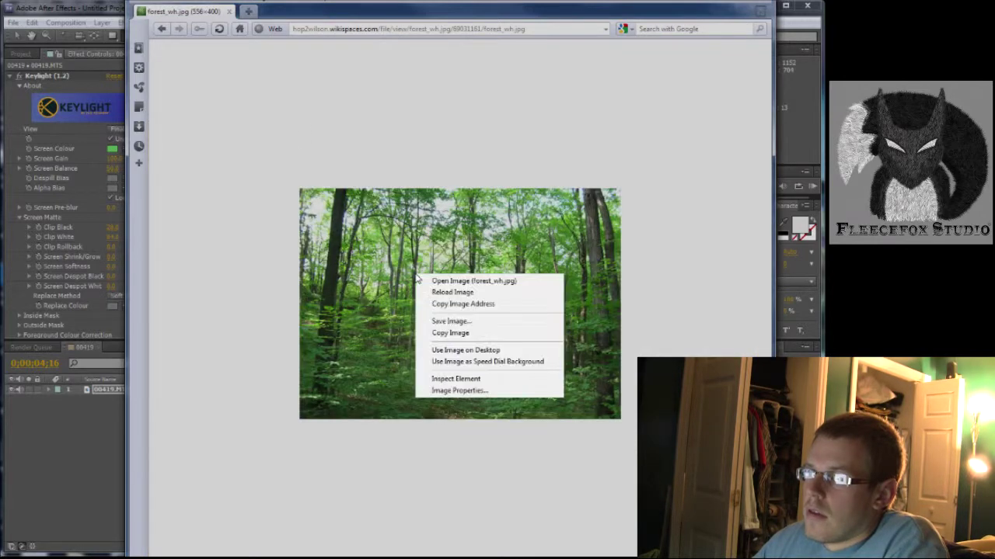
pyautogui.click(461, 322)
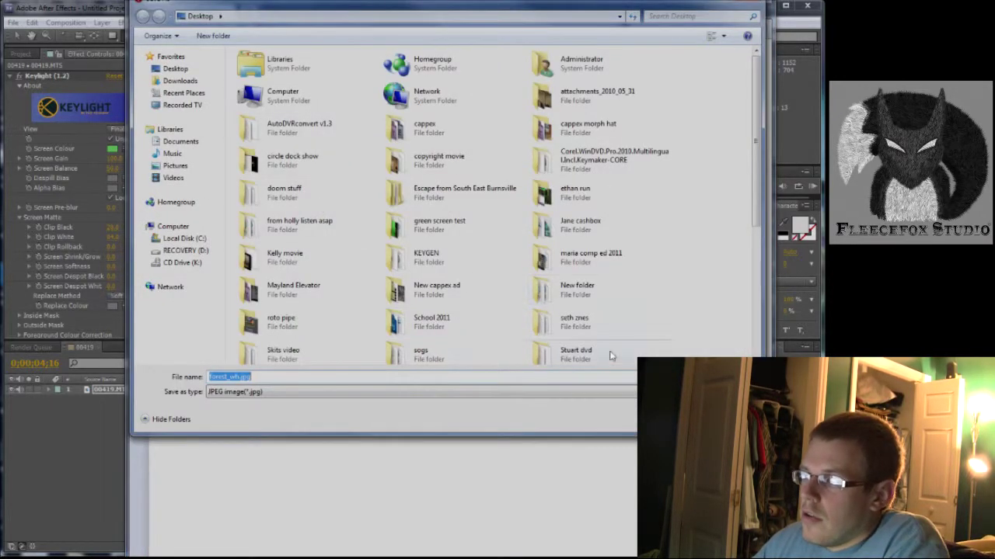
pyautogui.press('Return')
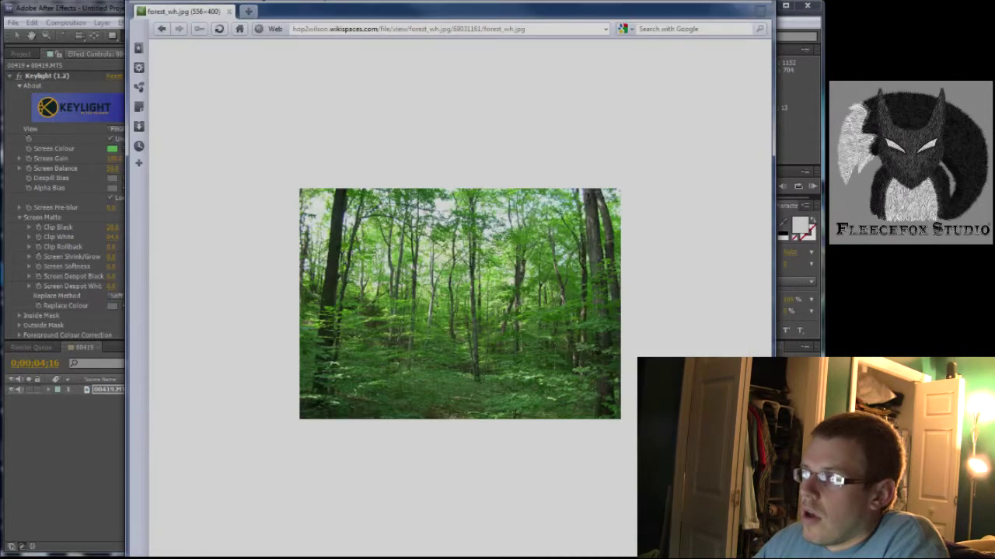
pyautogui.hotkey('alt', 'Tab')
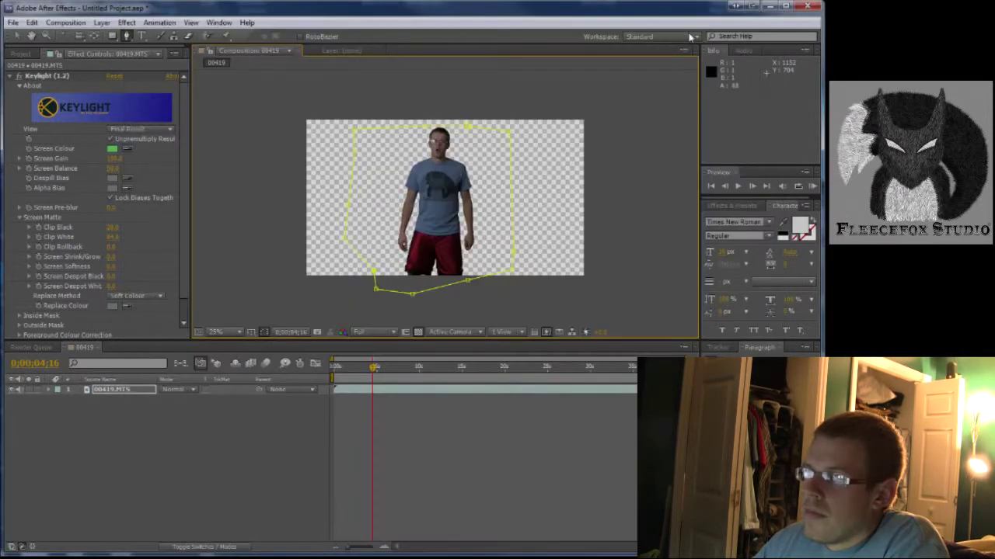
# Import forest_wh.jpg from the Desktop into the project
pyautogui.click(21, 54)
pyautogui.rightClick(32, 218)
pyautogui.moveTo(87, 261)
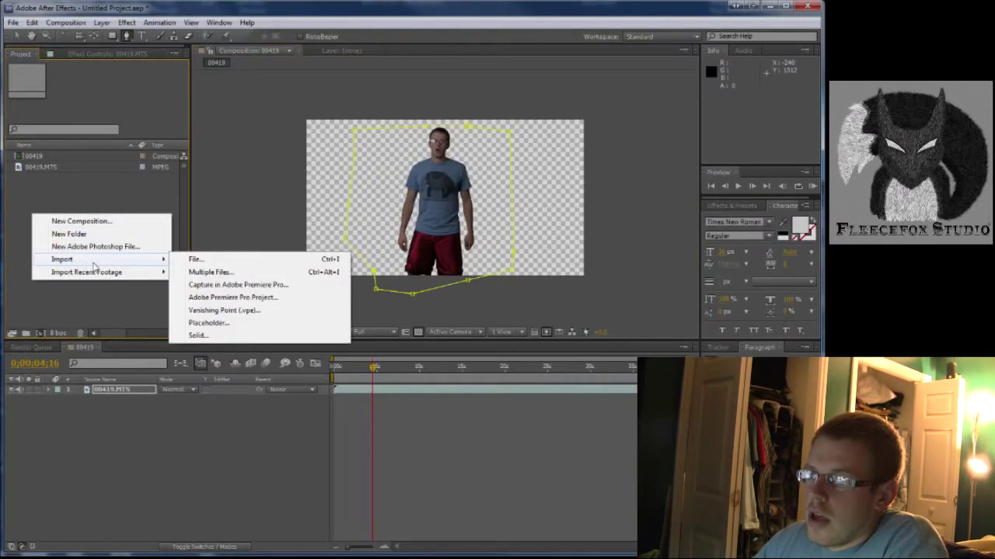
pyautogui.click(206, 261)
pyautogui.click(36, 118)
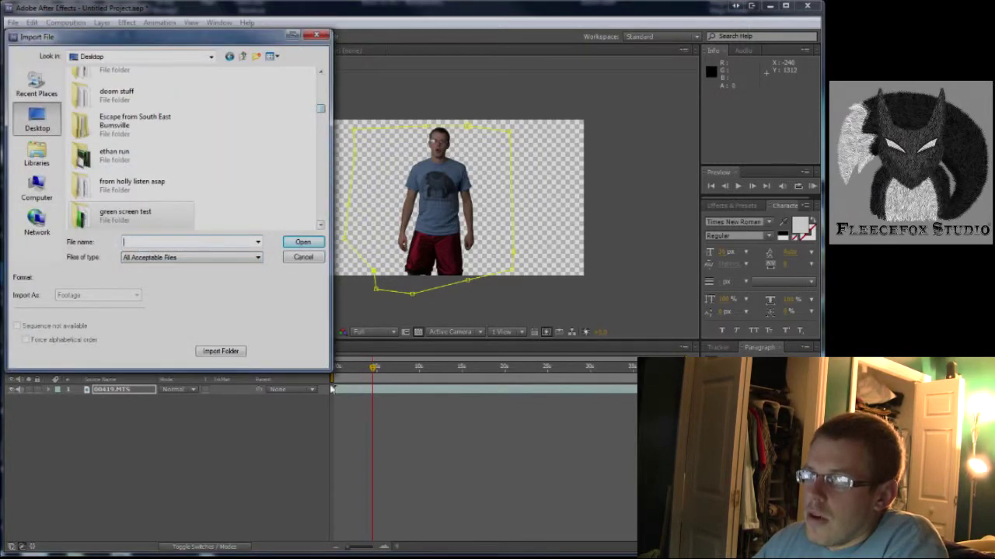
pyautogui.moveTo(327, 367); pyautogui.dragTo(731, 524)
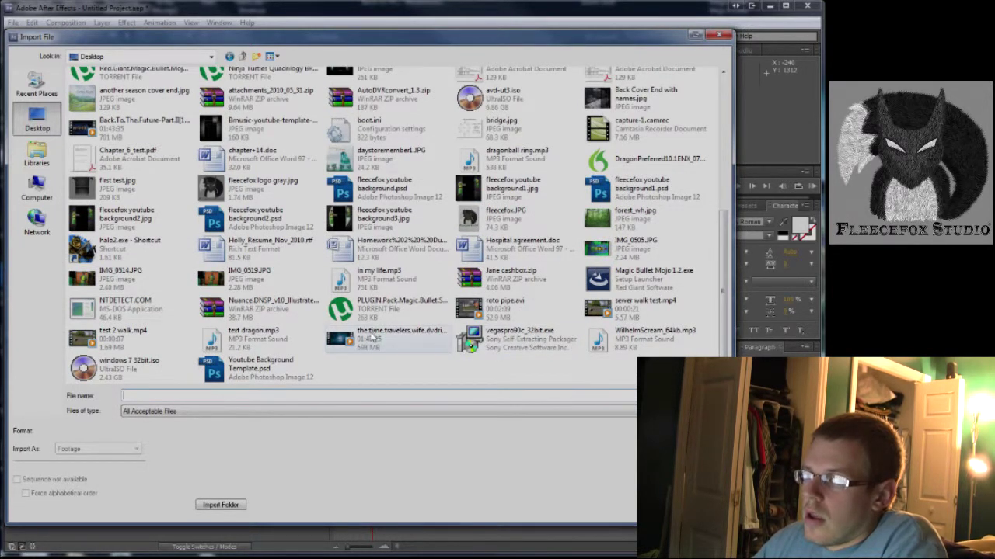
pyautogui.click(577, 211)
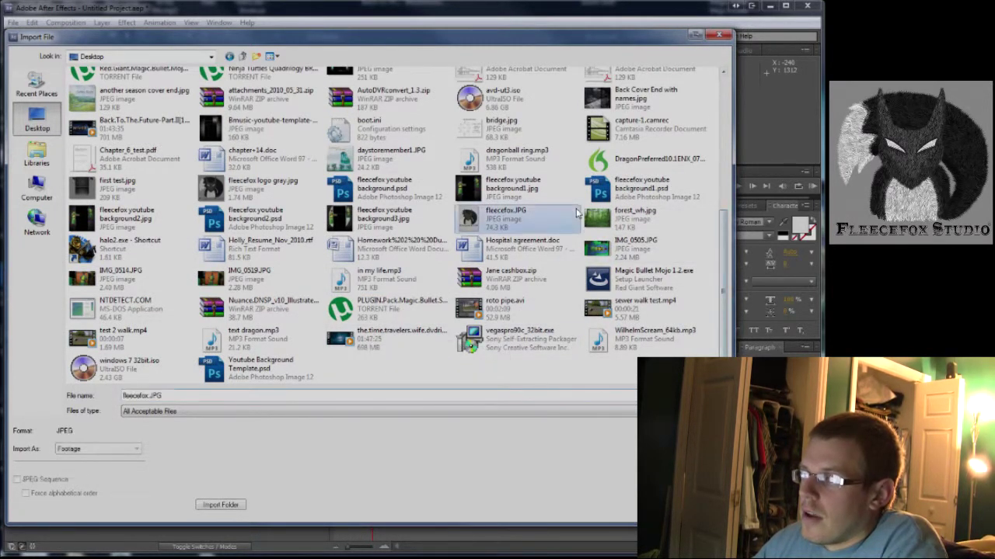
pyautogui.doubleClick(598, 214)
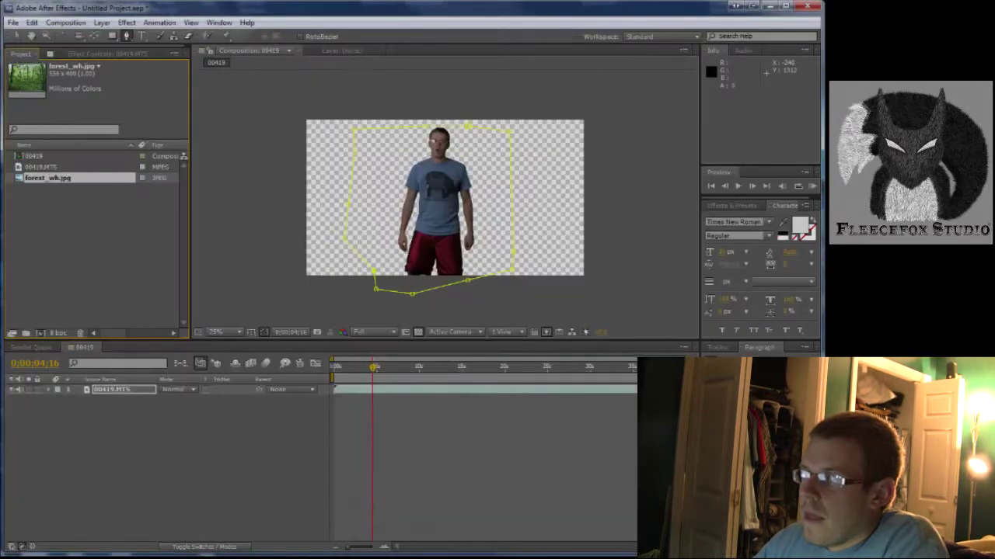
# Place forest_wh.jpg beneath the footage layer and scale it to fill the frame
pyautogui.moveTo(18, 183); pyautogui.dragTo(164, 420)
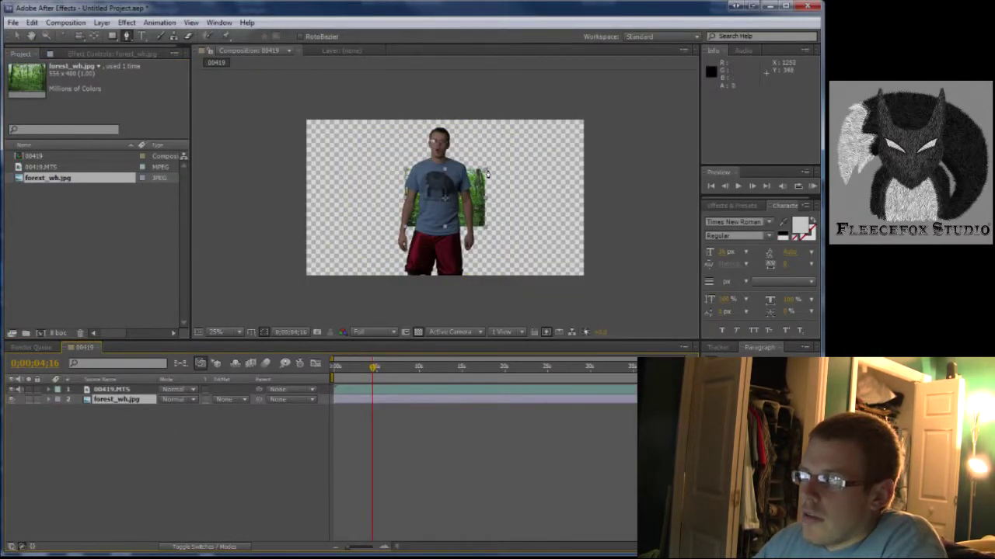
pyautogui.press('v')
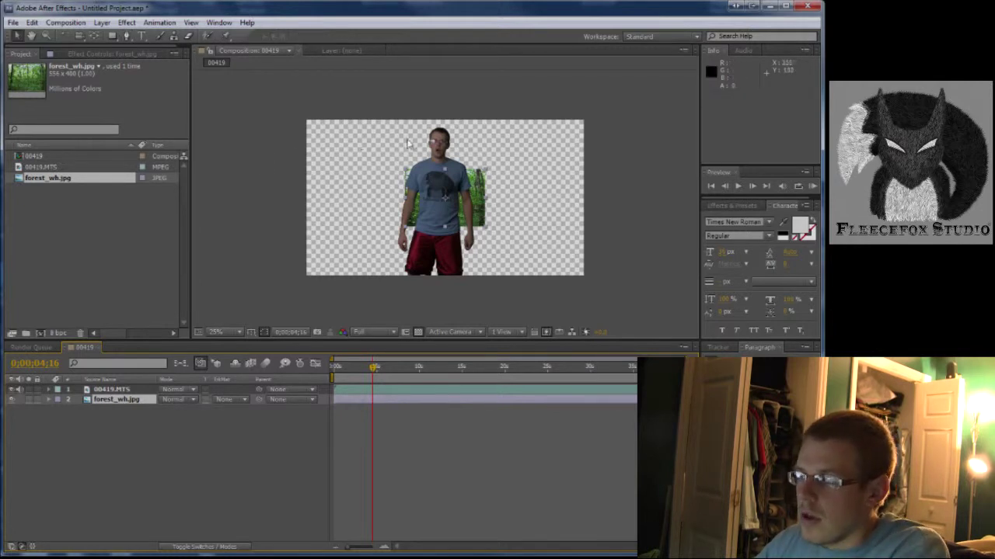
pyautogui.moveTo(485, 170); pyautogui.dragTo(600, 98)
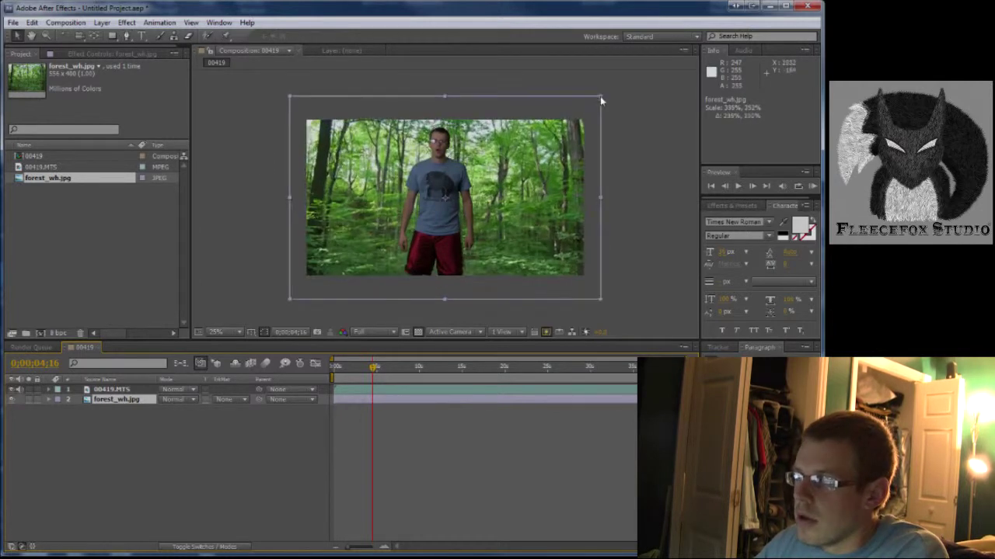
pyautogui.click(649, 152)
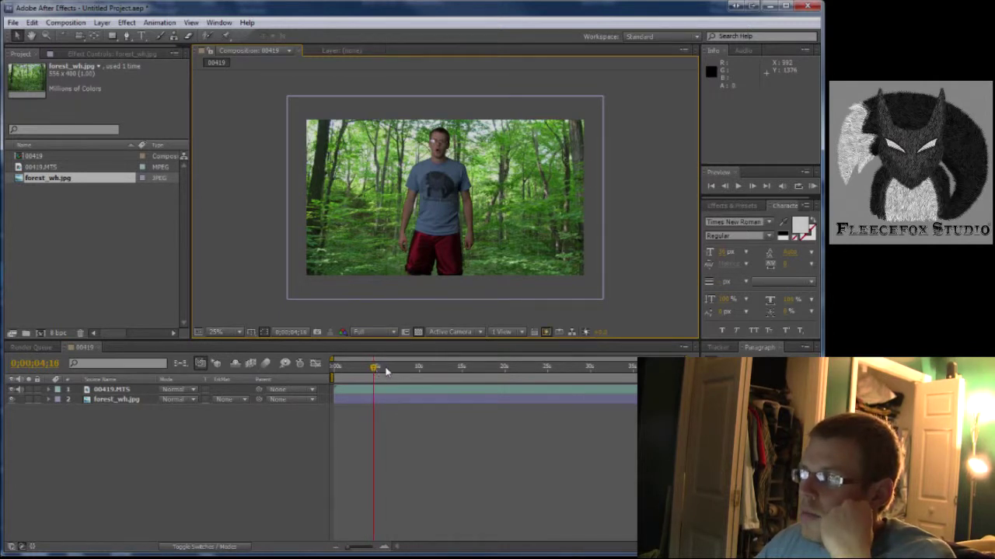
pyautogui.moveTo(386, 371); pyautogui.dragTo(416, 376)
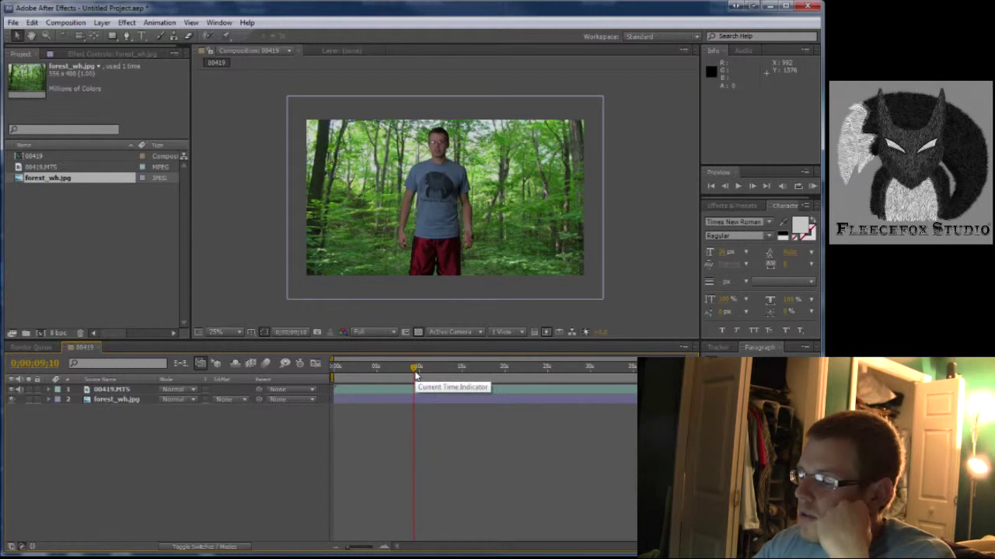
pyautogui.press('space')
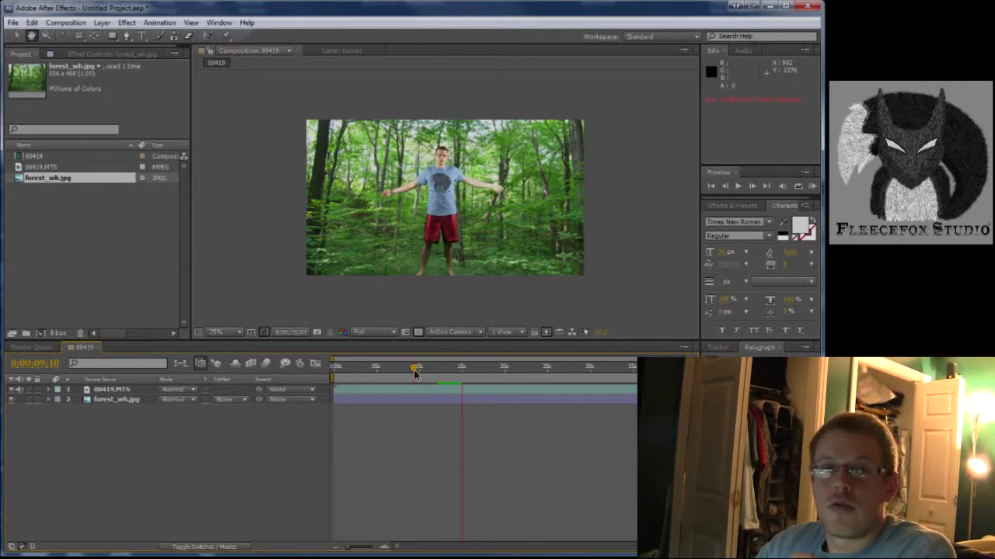
pyautogui.press('space')
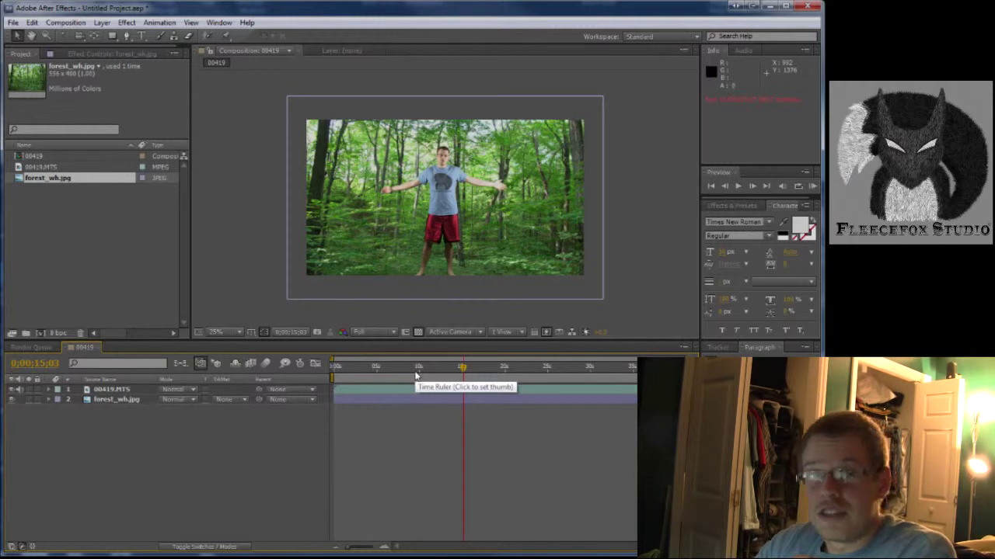